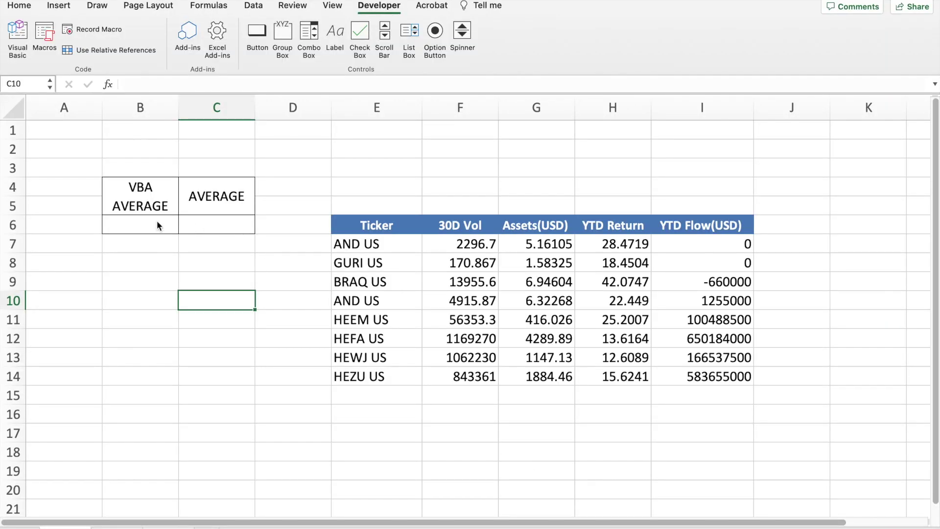
Review the F7:F14 volume data from cell B6, then launch the Visual Basic editor.
{"action": "left_click", "coordinate": [140, 224]}
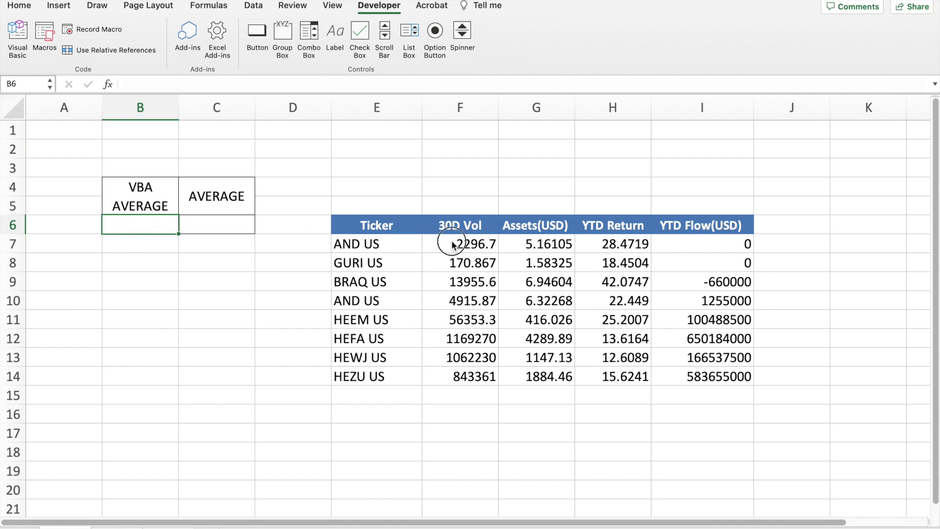
{"action": "mouse_move", "coordinate": [452, 243]}
{"action": "left_mouse_down"}
{"action": "mouse_move", "coordinate": [443, 350]}
{"action": "mouse_move", "coordinate": [452, 372]}
{"action": "left_mouse_up"}
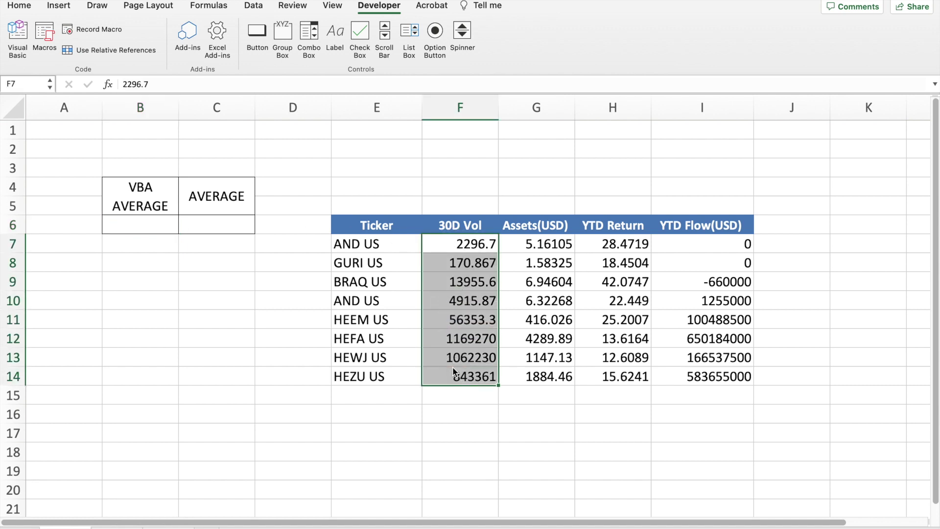
{"action": "left_click", "coordinate": [134, 223]}
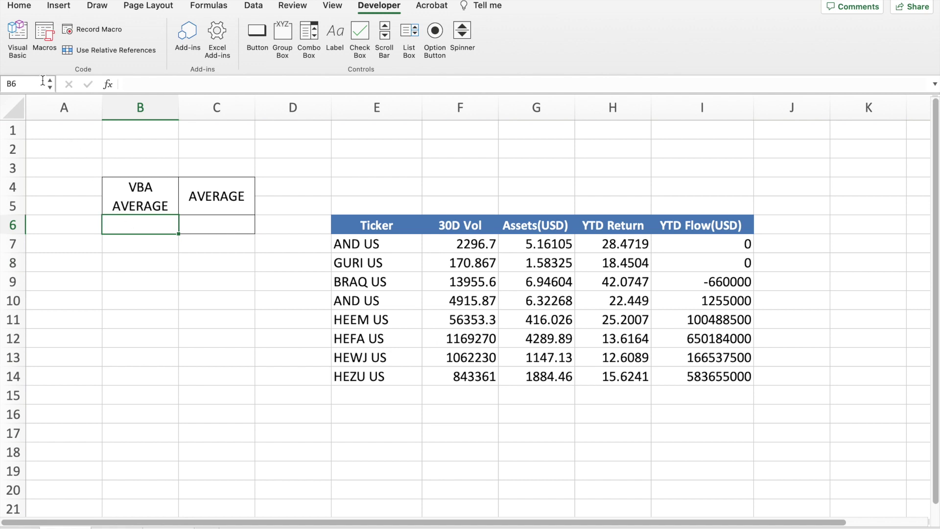
{"action": "left_click", "coordinate": [18, 32]}
{"action": "type", "text": "Sub"}
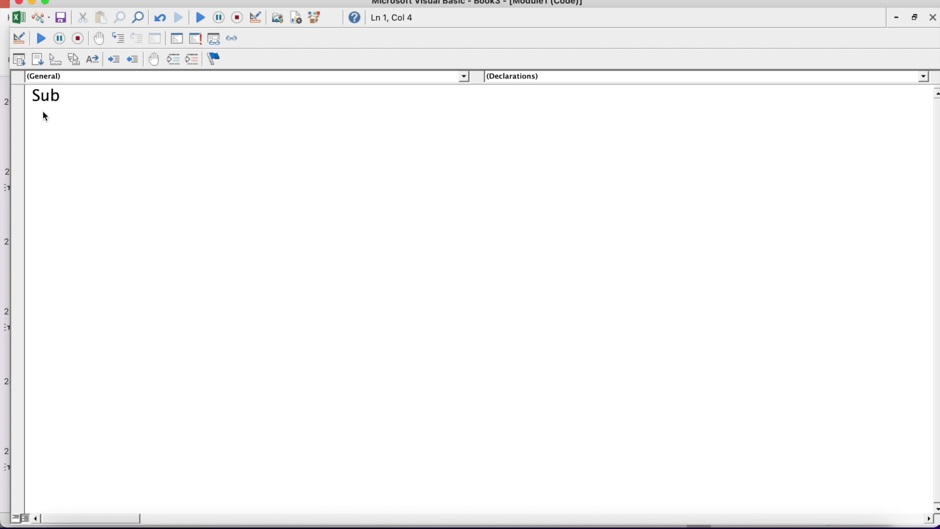
Start a macro with the header Sub CalculateAverage(), correcting the misspelled name.
{"action": "type", "text": "Cal"}
{"action": "type", "text": "culate"}
{"action": "type", "text": "Avarge"}
{"action": "key", "text": "BackSpace"}
{"action": "key", "text": "BackSpace"}
{"action": "key", "text": "BackSpace"}
{"action": "key", "text": "BackSpace"}
{"action": "type", "text": "erage"}
{"action": "key", "text": "Return"}
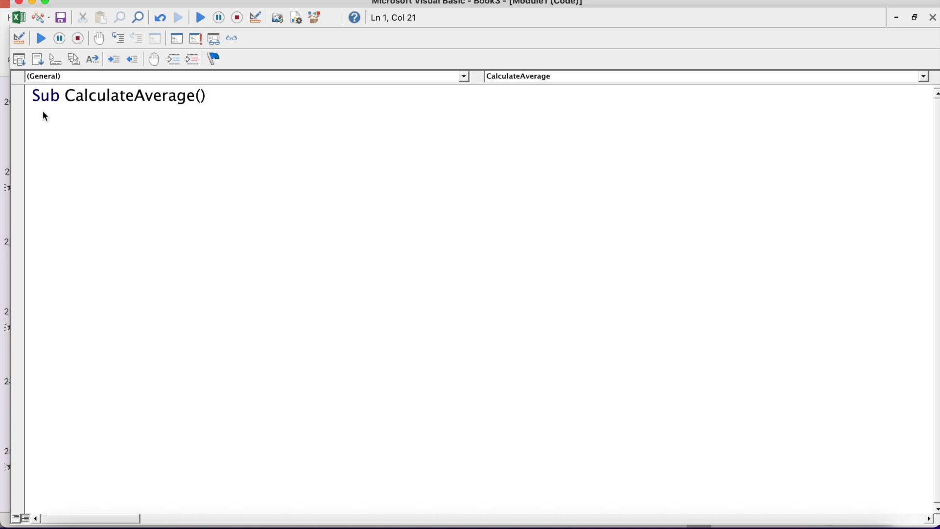
Add the comment 'Calculates the average of range F7 to F14 below the header.
{"action": "left_click", "coordinate": [44, 116]}
{"action": "left_click", "coordinate": [44, 116]}
{"action": "type", "text": "'"}
{"action": "type", "text": "Calculat"}
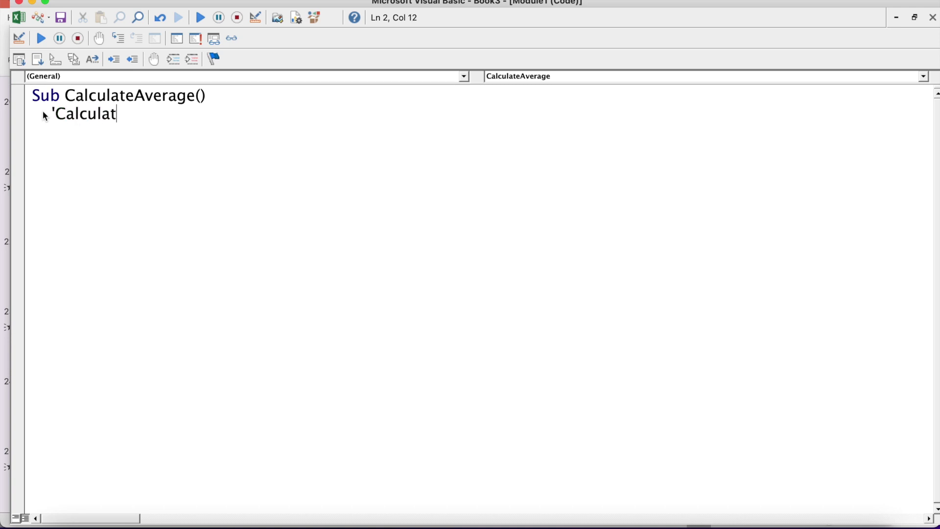
{"action": "type", "text": "es the "}
{"action": "type", "text": "aver"}
{"action": "key", "text": "BackSpace"}
{"action": "type", "text": "r"}
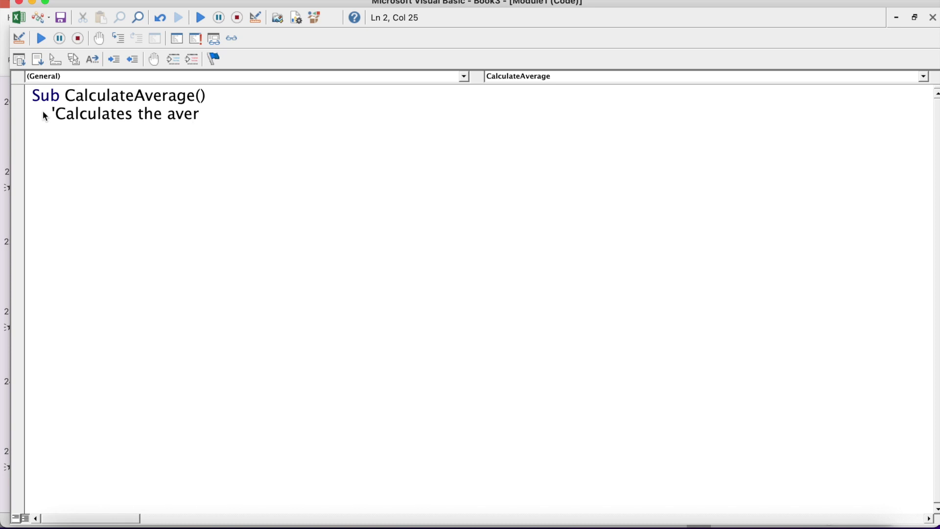
{"action": "type", "text": "age of range "}
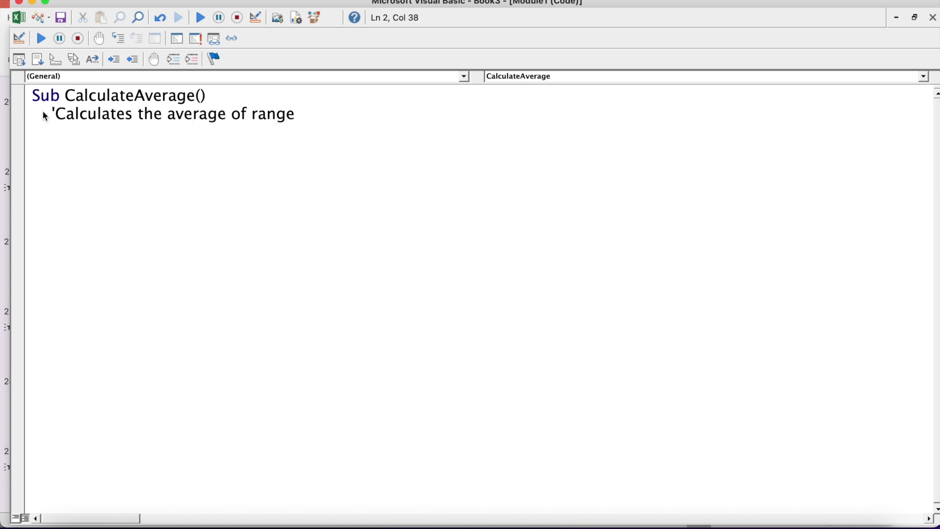
{"action": "type", "text": "F7 "}
{"action": "type", "text": "to F"}
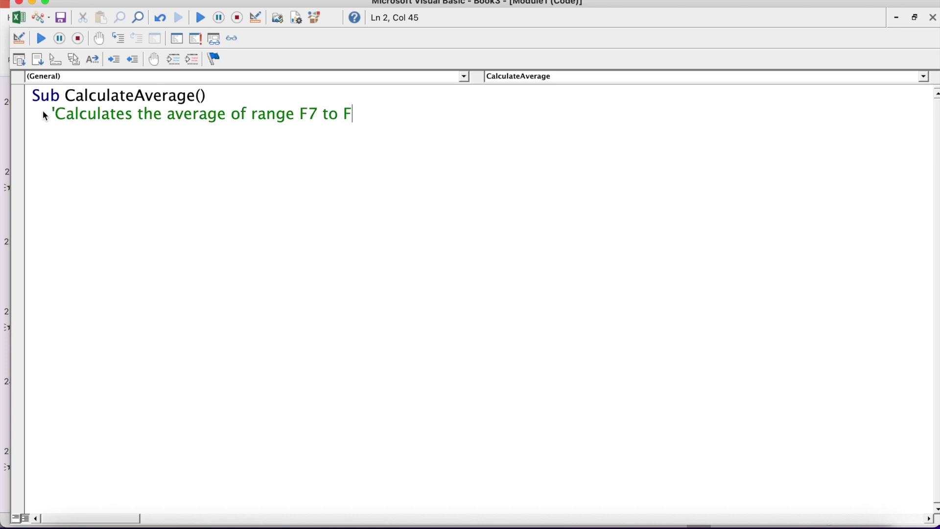
{"action": "type", "text": "14"}
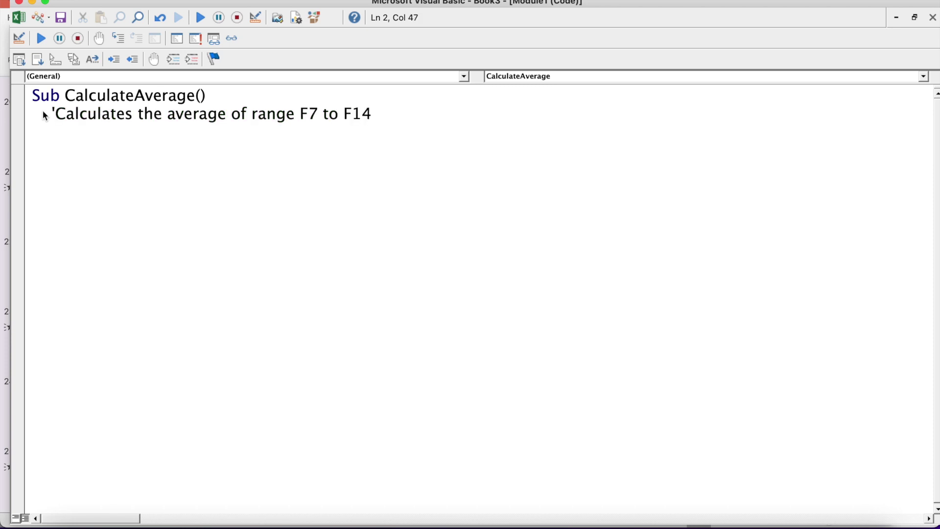
{"action": "key", "text": "Return"}
{"action": "type", "text": "R"}
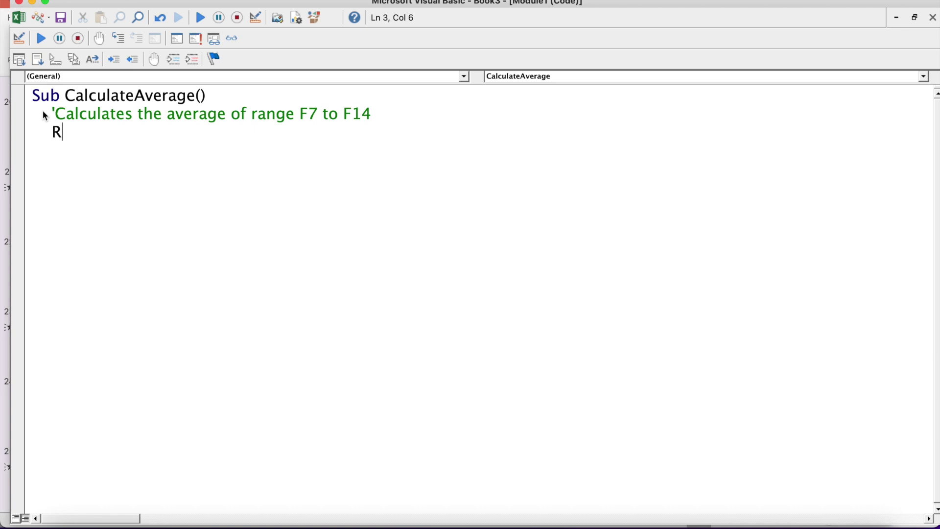
Write Range("C6").Value = WorksheetFunction.Average(Range("F7:F14")), fixing typos along the way.
{"action": "type", "text": "ange"}
{"action": "type", "text": "(\""}
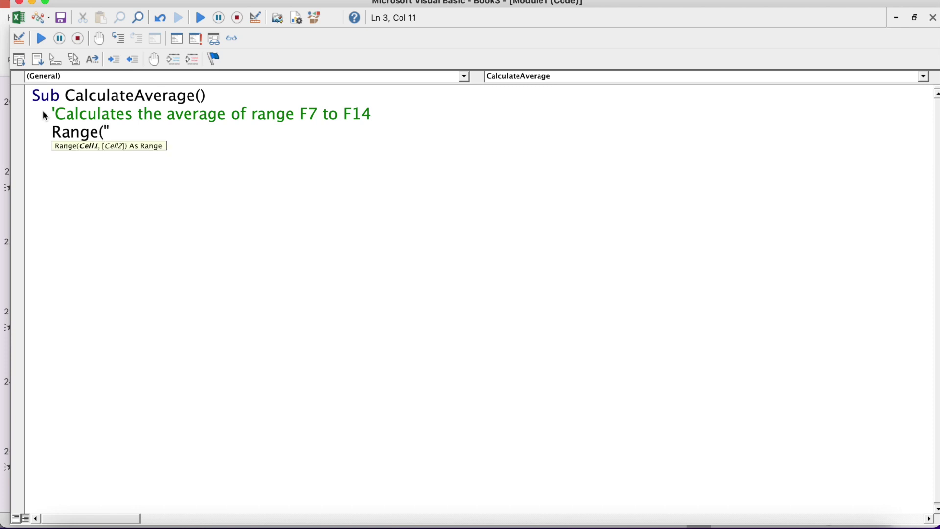
{"action": "type", "text": "C6"}
{"action": "type", "text": "\")"}
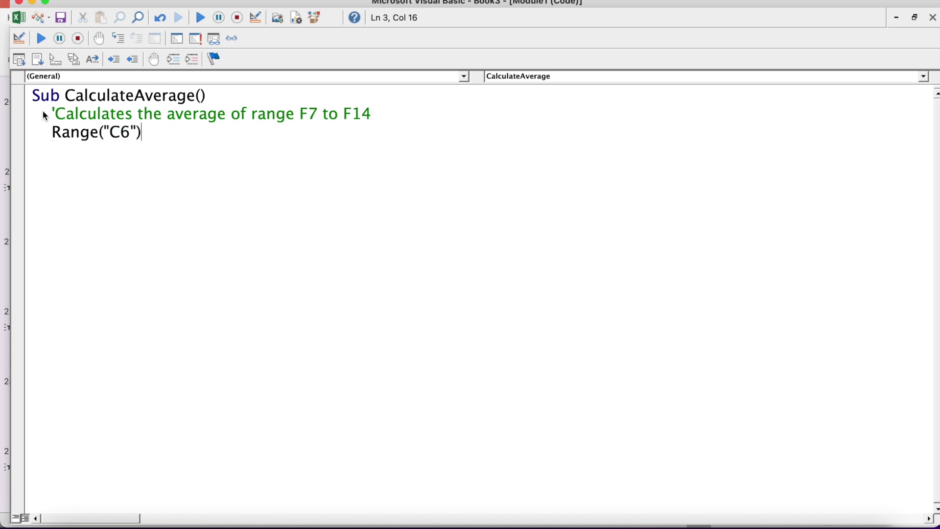
{"action": "type", "text": ".Val"}
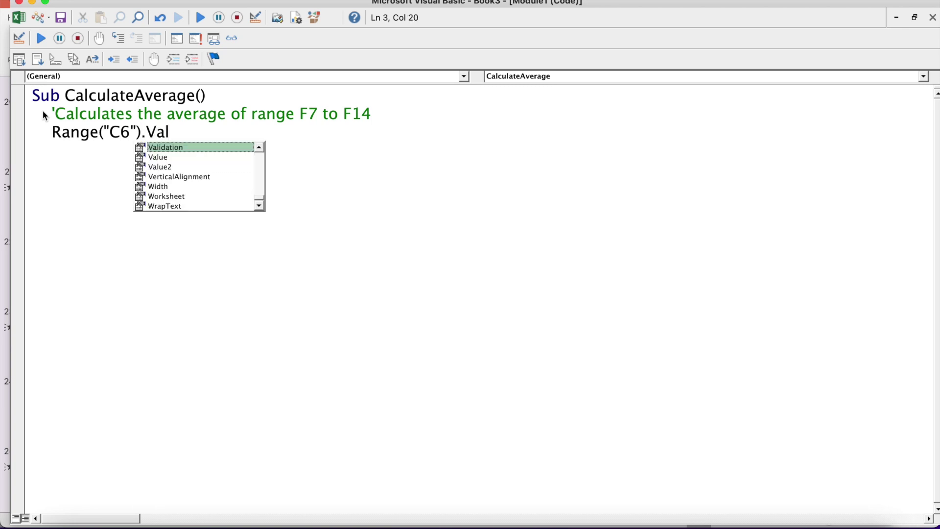
{"action": "type", "text": "ue"}
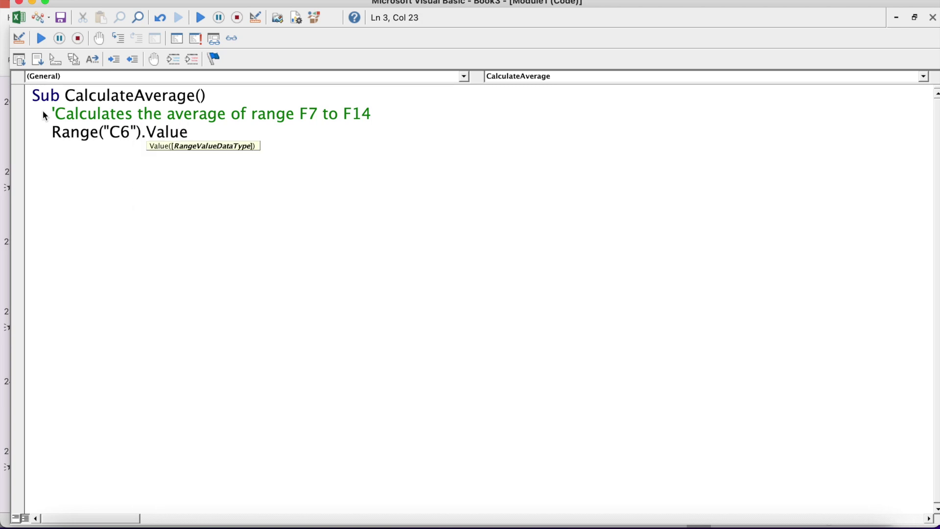
{"action": "type", "text": " ="}
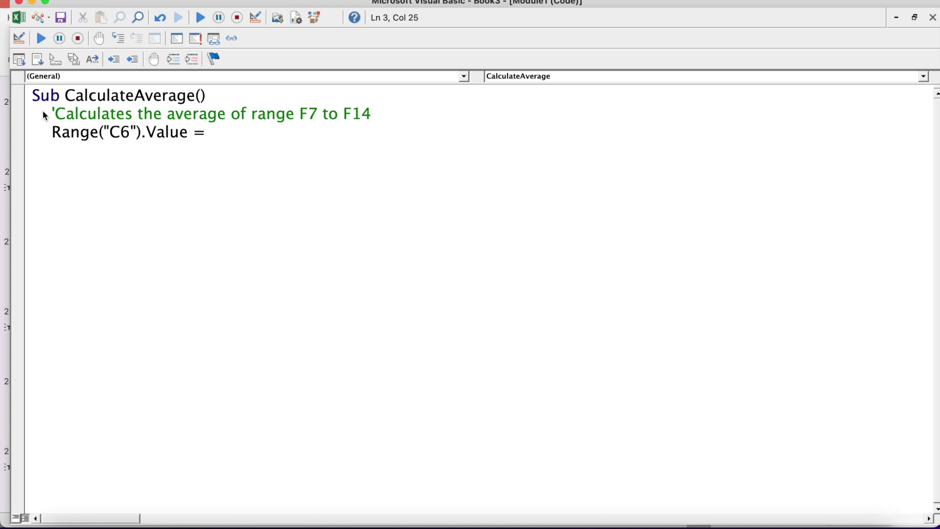
{"action": "type", "text": " Worksh"}
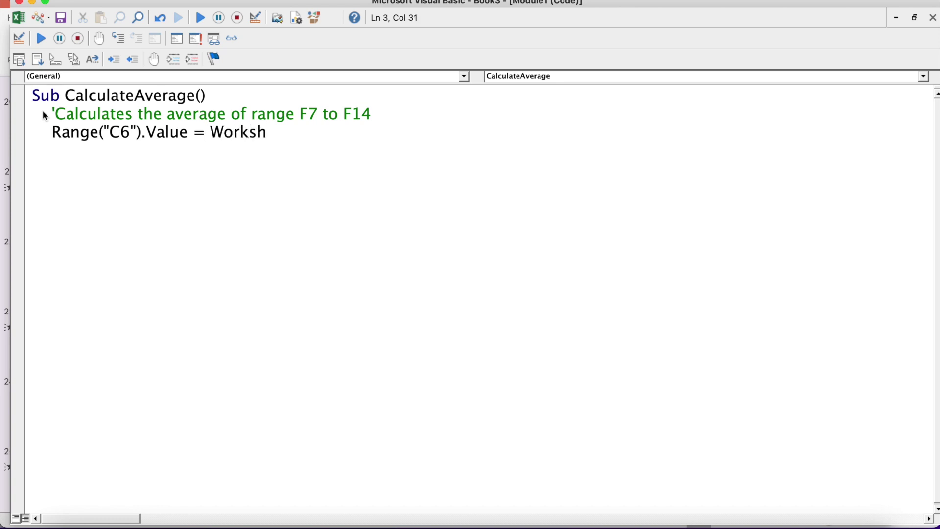
{"action": "type", "text": "eetF"}
{"action": "type", "text": "unction"}
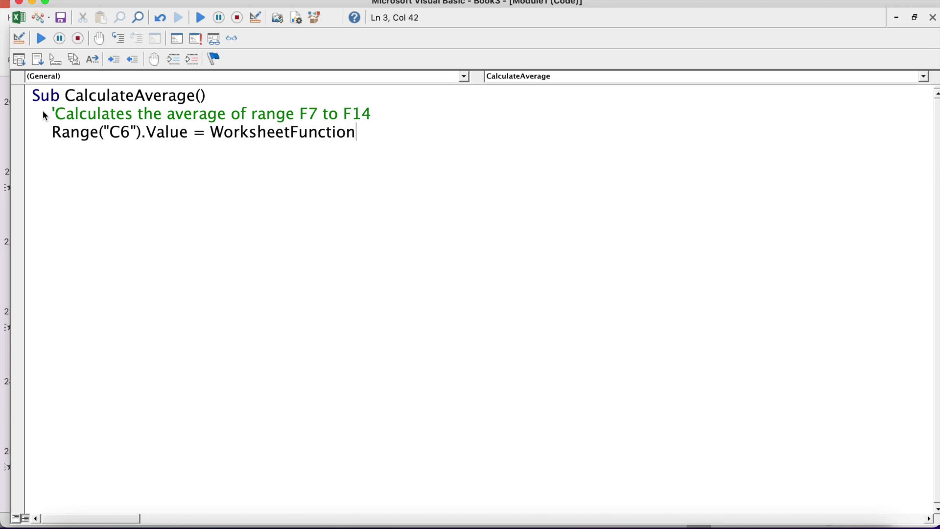
{"action": "type", "text": ".A"}
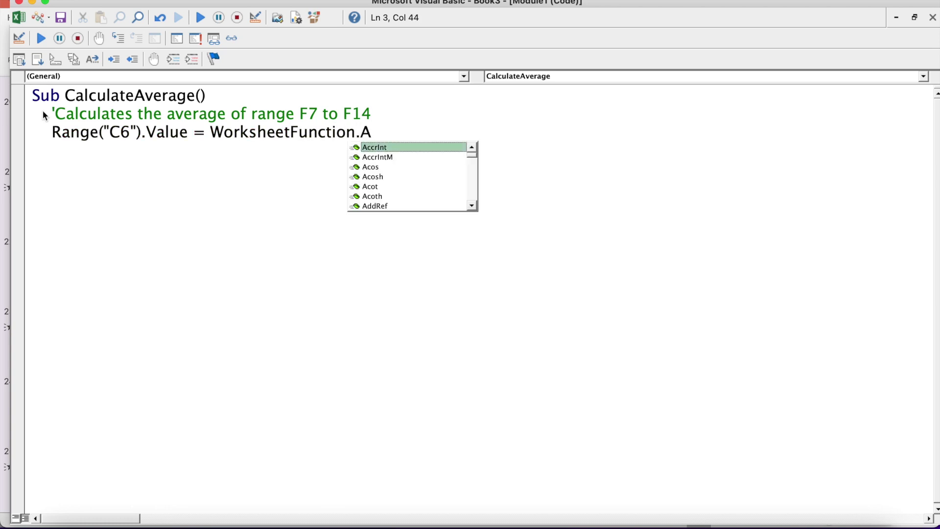
{"action": "type", "text": "vaer"}
{"action": "key", "text": "BackSpace"}
{"action": "type", "text": "er"}
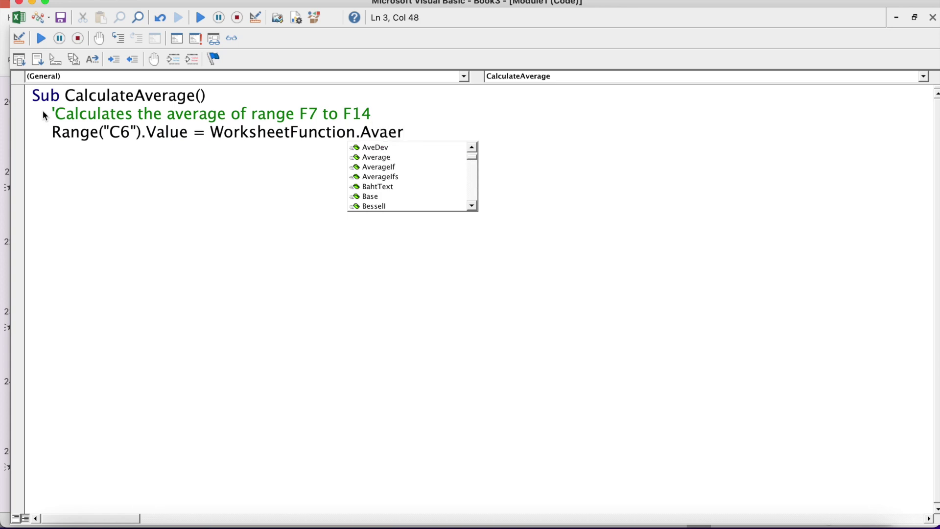
{"action": "key", "text": "BackSpace"}
{"action": "key", "text": "BackSpace"}
{"action": "key", "text": "BackSpace"}
{"action": "type", "text": "erage"}
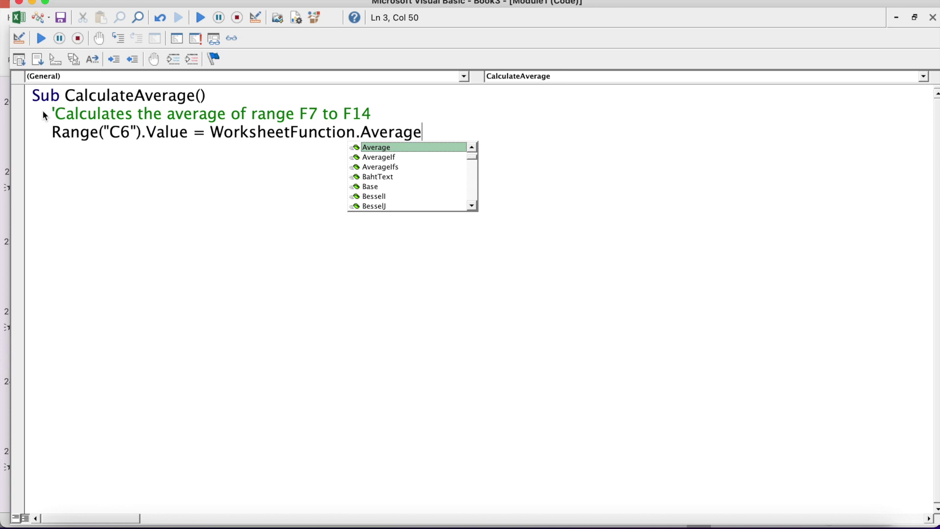
{"action": "type", "text": "("}
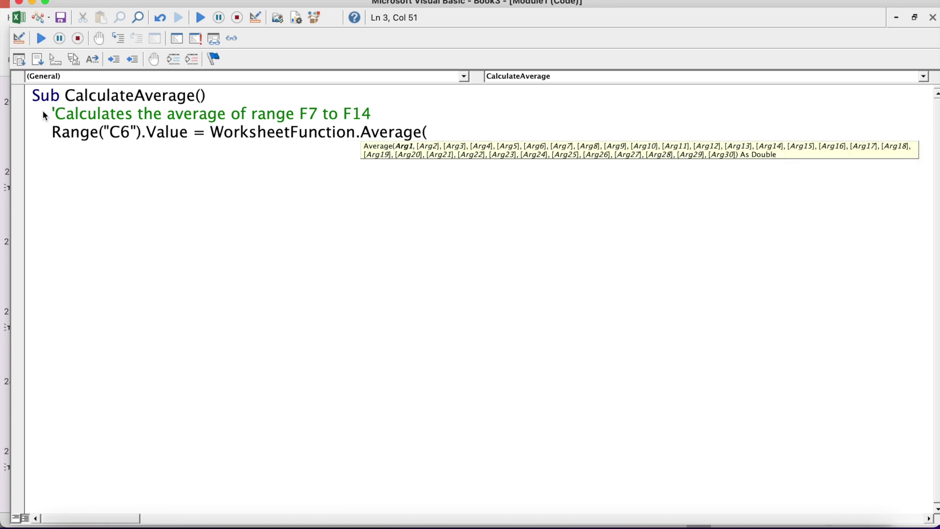
{"action": "type", "text": "range"}
{"action": "key", "text": "BackSpace"}
{"action": "key", "text": "BackSpace"}
{"action": "key", "text": "BackSpace"}
{"action": "key", "text": "BackSpace"}
{"action": "key", "text": "BackSpace"}
{"action": "type", "text": "Range"}
{"action": "type", "text": "(F"}
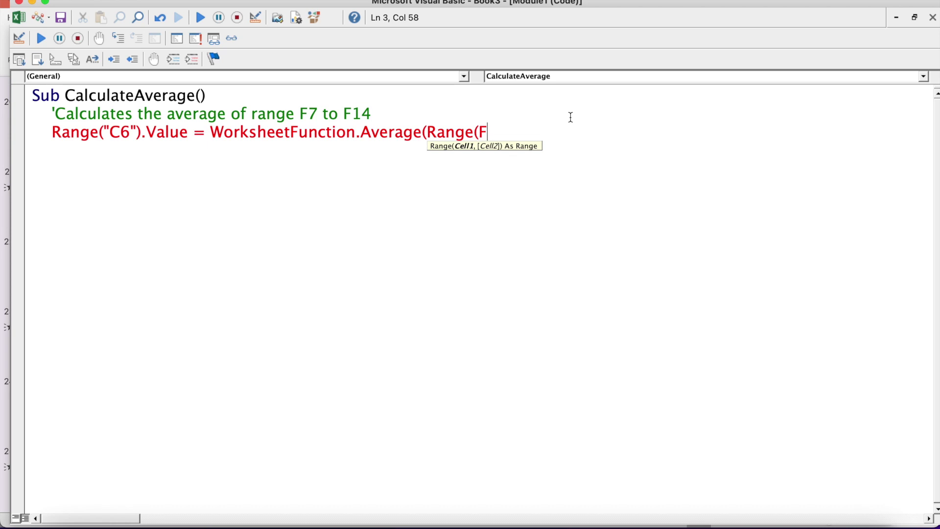
{"action": "key", "text": "BackSpace"}
{"action": "type", "text": "\""}
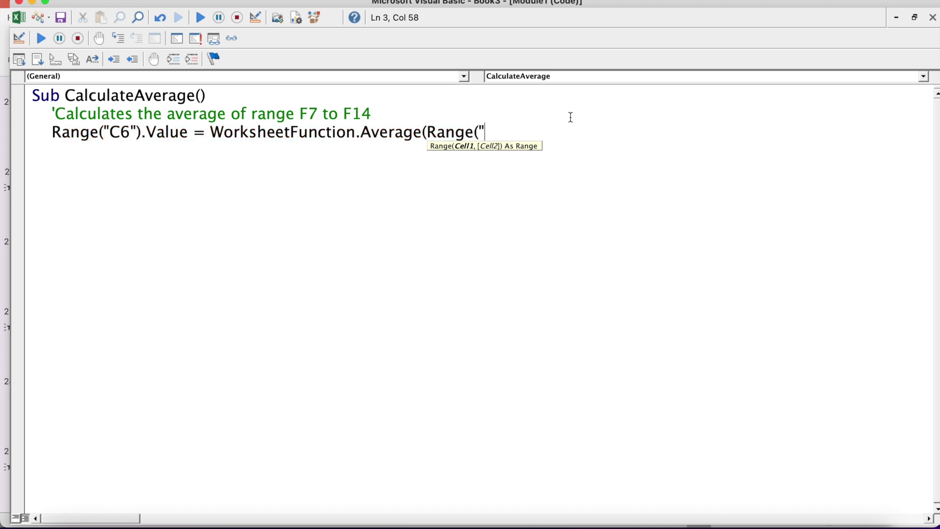
{"action": "type", "text": "F7"}
{"action": "type", "text": ":F"}
{"action": "type", "text": "14\""}
{"action": "type", "text": ")"}
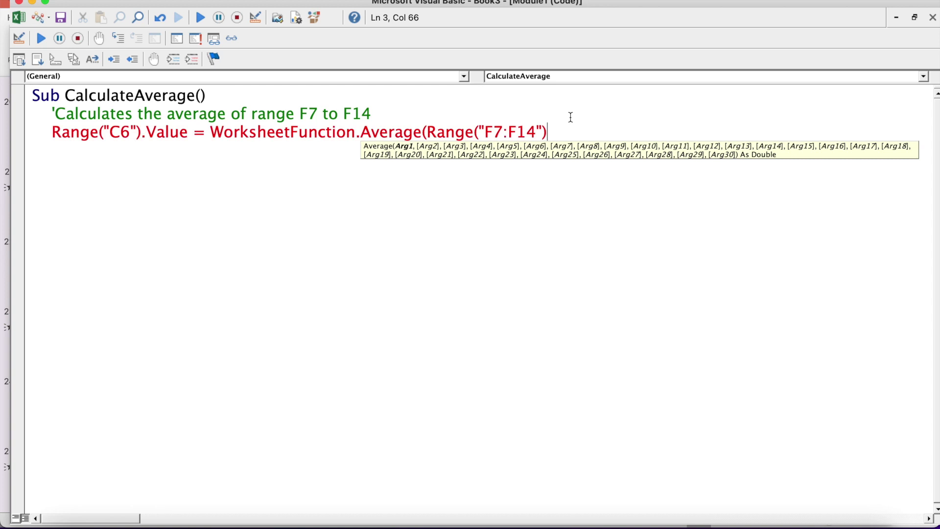
{"action": "type", "text": ")"}
Close the CalculateAverage procedure with an End Sub line.
{"action": "key", "text": "Return"}
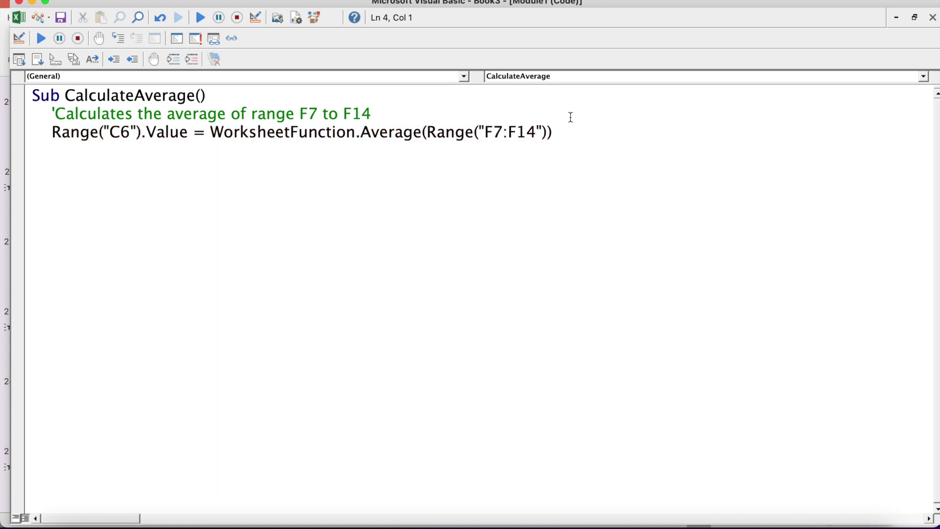
{"action": "key", "text": "Tab"}
{"action": "type", "text": "End"}
{"action": "key", "text": "BackSpace"}
{"action": "key", "text": "BackSpace"}
{"action": "key", "text": "BackSpace"}
{"action": "key", "text": "BackSpace"}
{"action": "key", "text": "BackSpace"}
{"action": "key", "text": "Return"}
Change the output cell from C6 to B6 and return to the Excel workbook.
{"action": "key", "text": "BackSpace"}
{"action": "type", "text": "End Sub"}
{"action": "key", "text": "Up"}
{"action": "key", "text": "Right"}
{"action": "key", "text": "Right"}
{"action": "key", "text": "Right"}
{"action": "key", "text": "BackSpace"}
{"action": "type", "text": "B"}
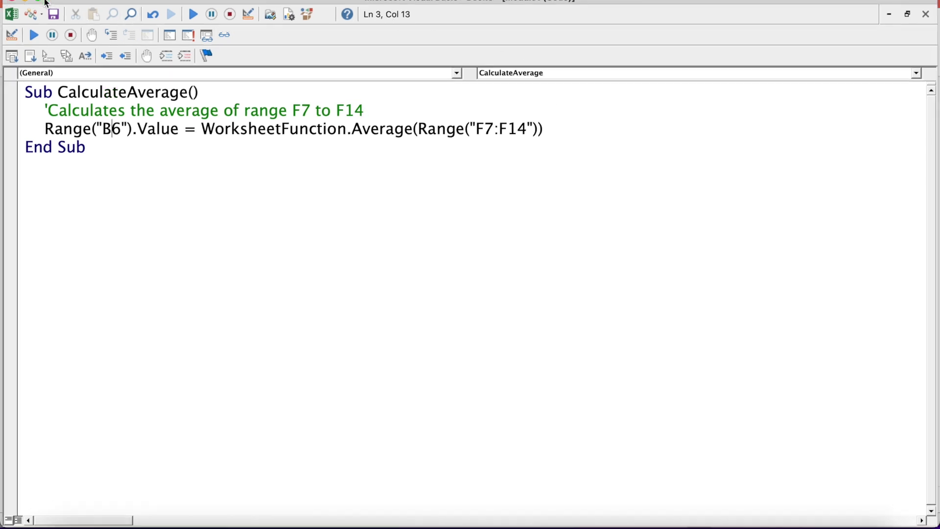
{"action": "left_click", "coordinate": [18, 19]}
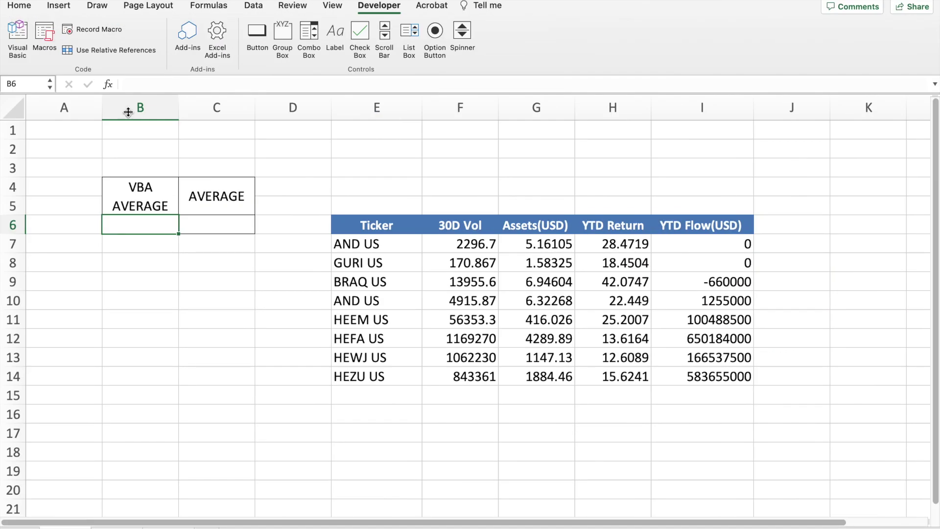
Draw a rectangle over B2:B3 and label it Average.
{"action": "left_click", "coordinate": [133, 167]}
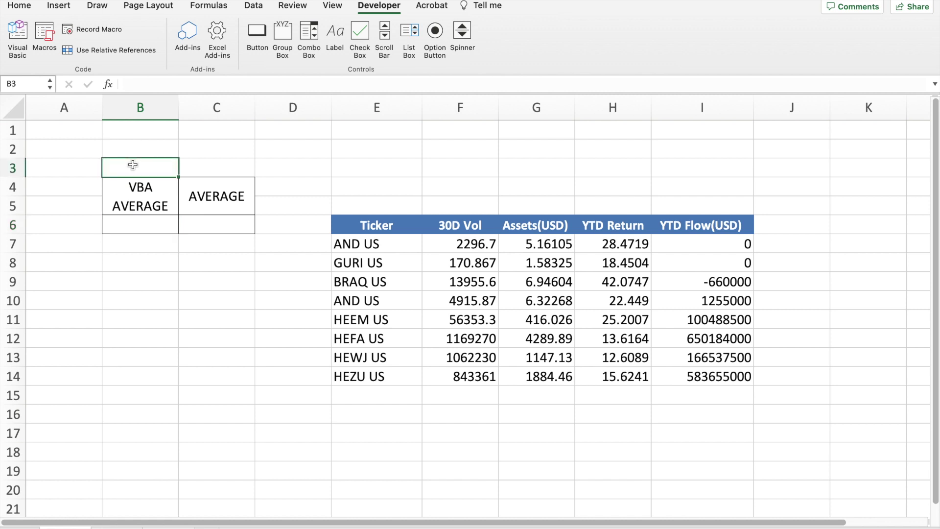
{"action": "left_click", "coordinate": [59, 6]}
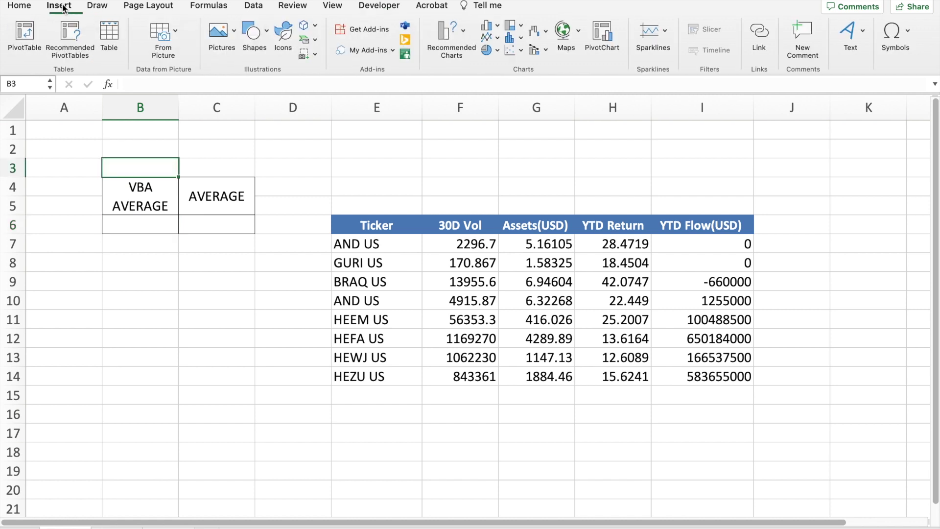
{"action": "left_click", "coordinate": [263, 33]}
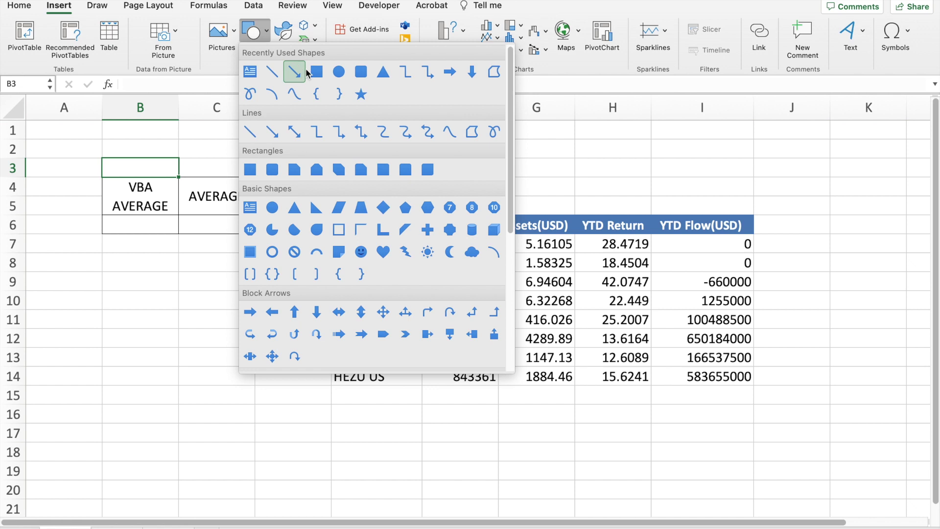
{"action": "left_click", "coordinate": [312, 70]}
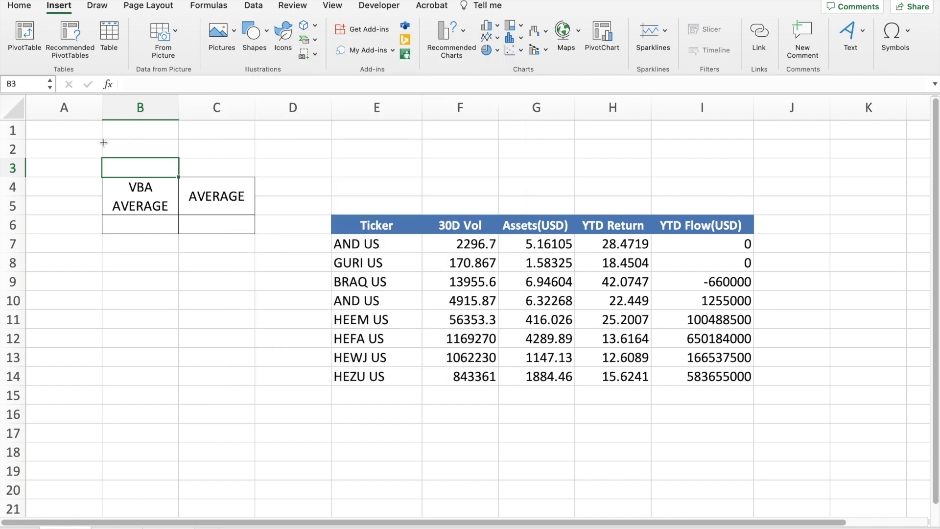
{"action": "left_click_drag", "start_coordinate": [103, 142], "coordinate": [178, 173]}
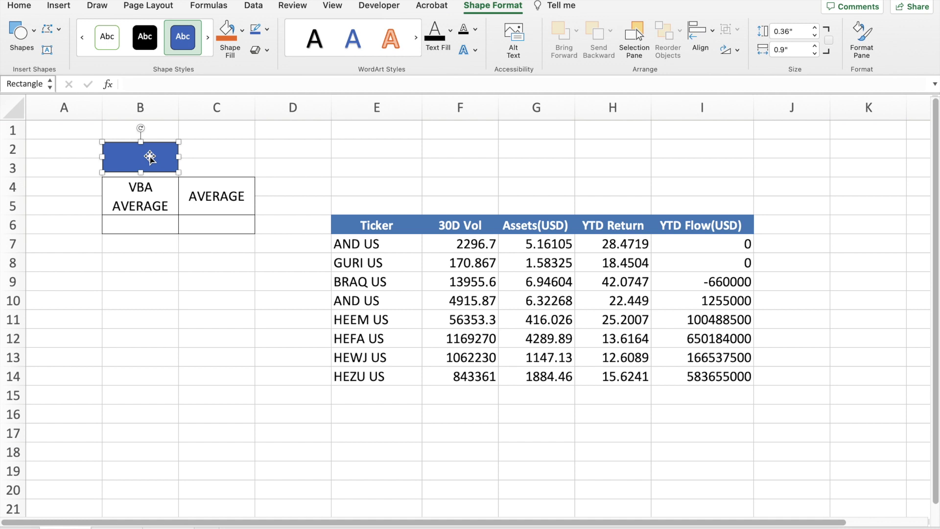
{"action": "type", "text": "A"}
{"action": "type", "text": "verage"}
Centre the Average label vertically and horizontally within the rectangle.
{"action": "double_click", "coordinate": [143, 157]}
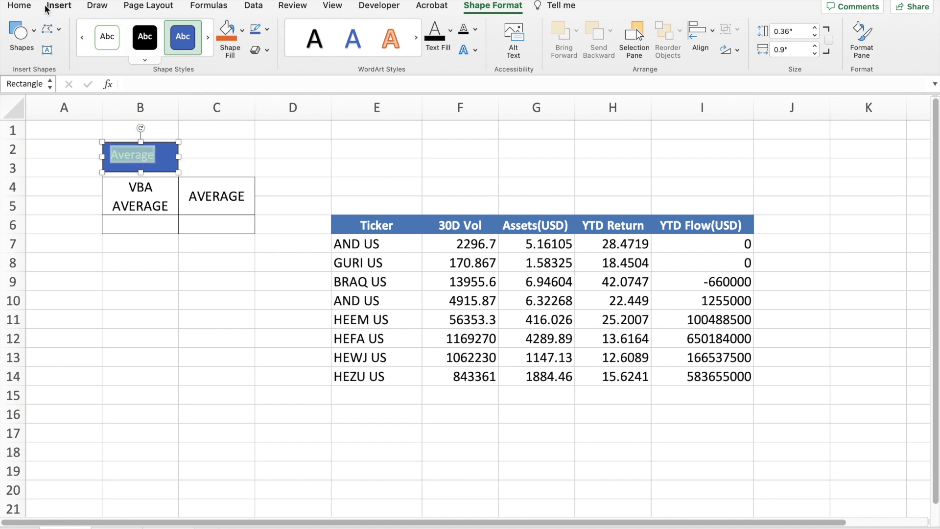
{"action": "left_click", "coordinate": [27, 6]}
{"action": "left_click", "coordinate": [276, 29]}
{"action": "left_click", "coordinate": [276, 49]}
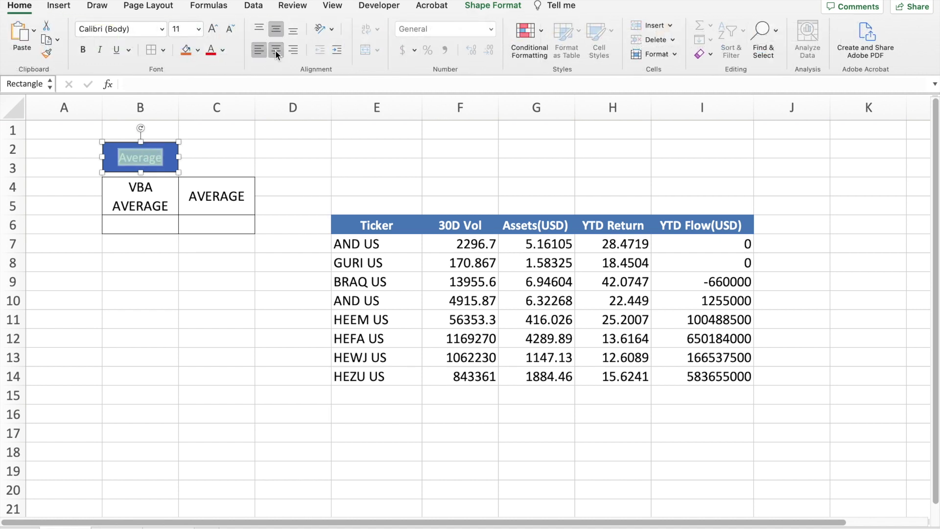
{"action": "left_click", "coordinate": [205, 259]}
Assign CalculateAverage to the Average shape and click it to put 394069 in B6.
{"action": "right_click", "coordinate": [143, 163]}
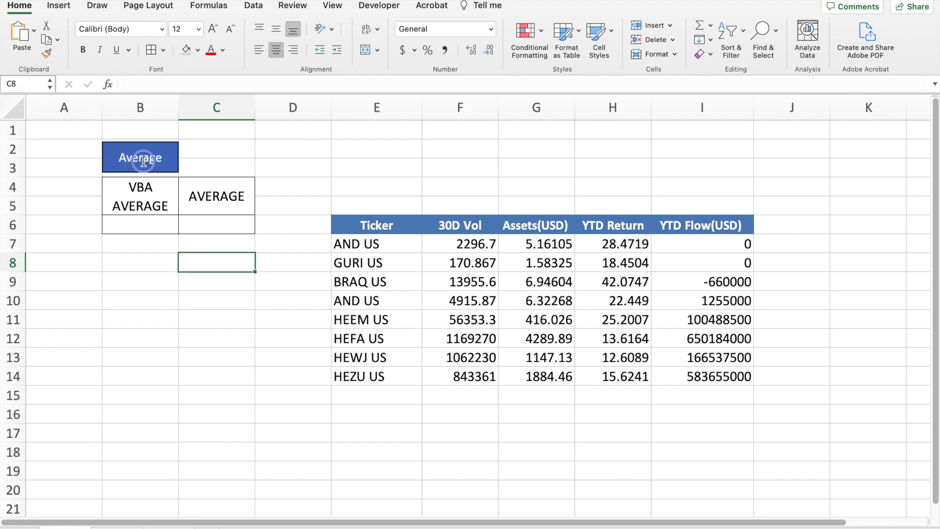
{"action": "left_click", "coordinate": [183, 312]}
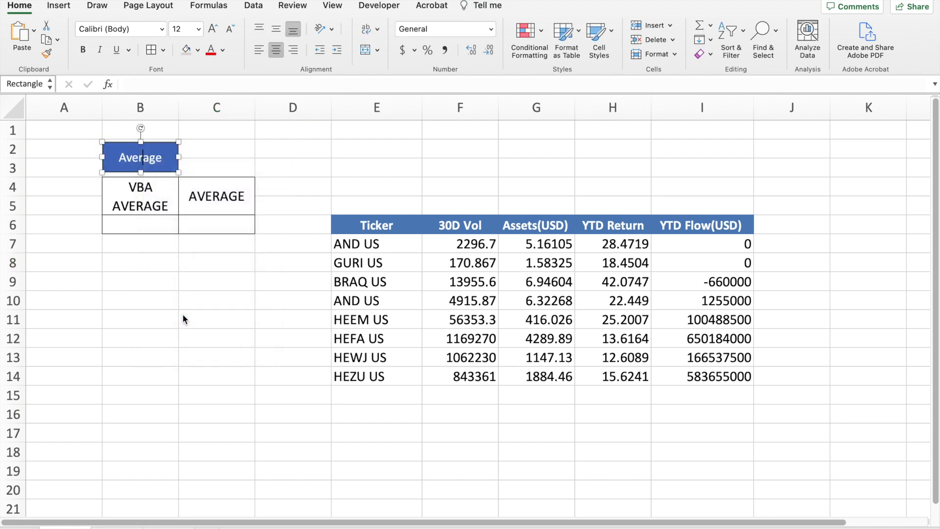
{"action": "left_click", "coordinate": [374, 126]}
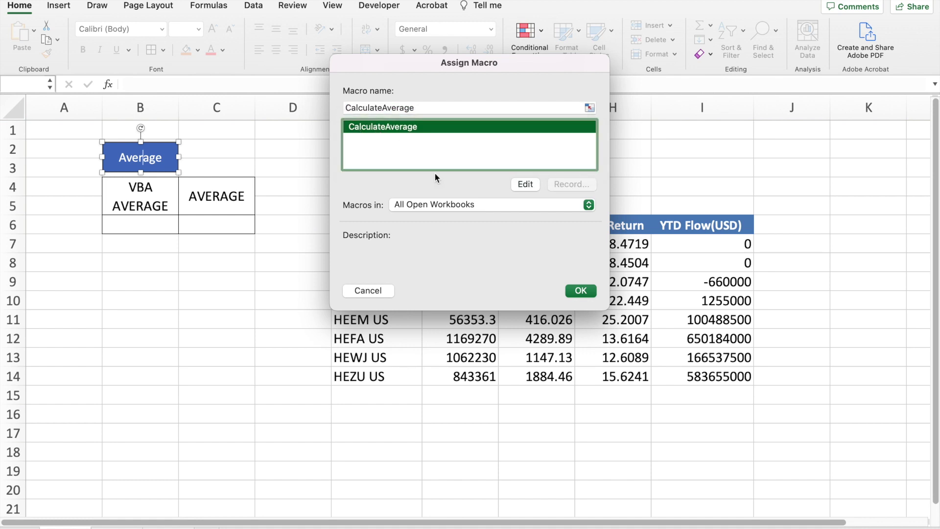
{"action": "left_click", "coordinate": [567, 289]}
{"action": "left_click", "coordinate": [202, 278]}
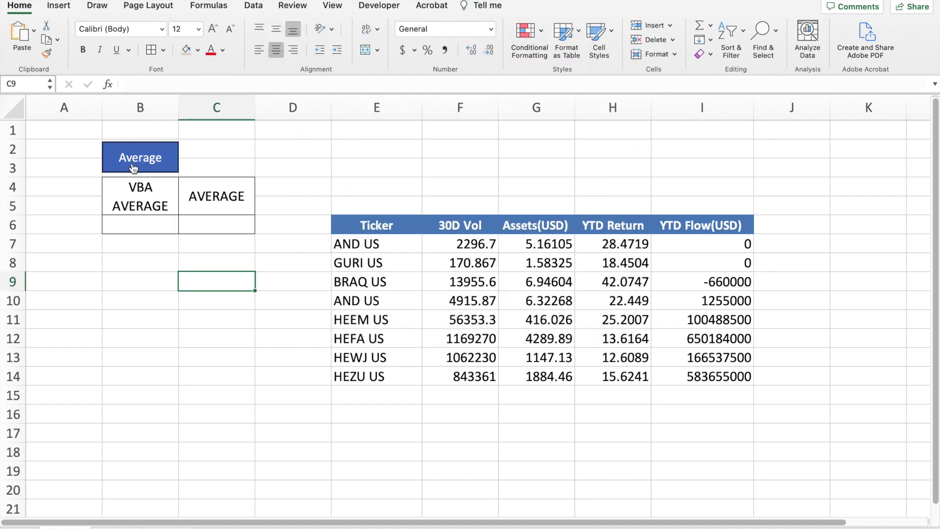
{"action": "left_click", "coordinate": [131, 165]}
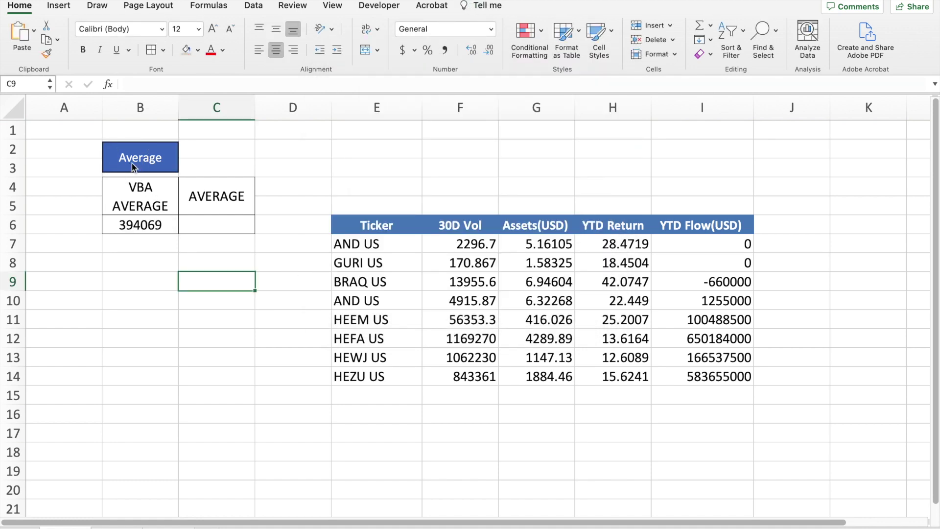
{"action": "left_click", "coordinate": [202, 222]}
Enter =AVERAGE(F7:F14) in C6, giving 394069 to match B6.
{"action": "type", "text": "="}
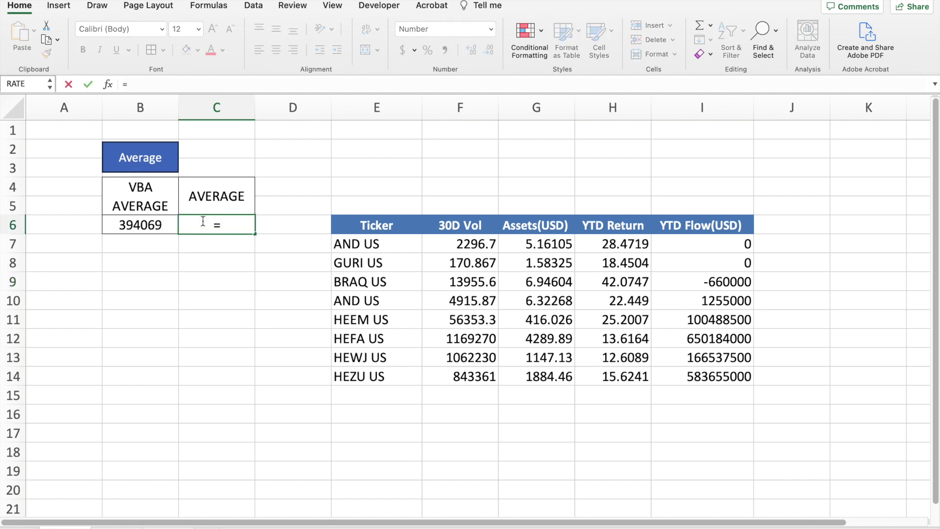
{"action": "type", "text": "Av"}
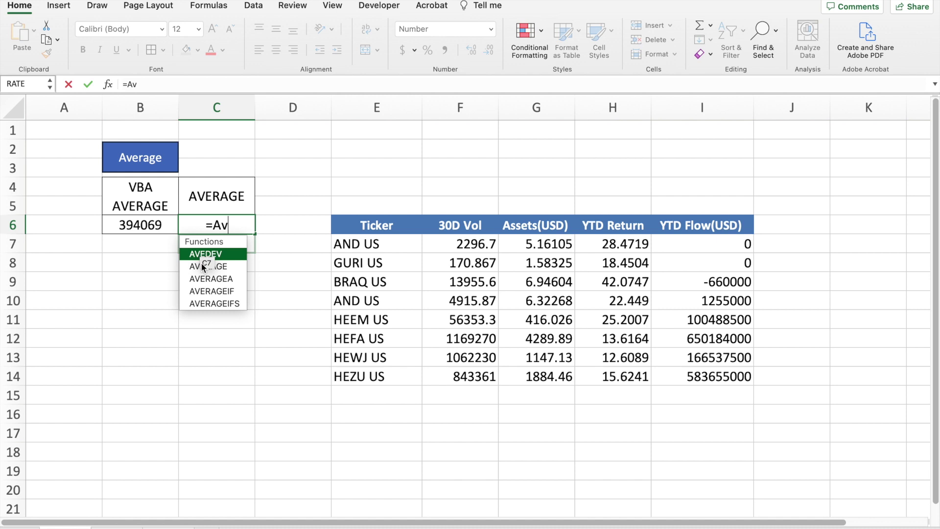
{"action": "double_click", "coordinate": [201, 265]}
{"action": "left_click", "coordinate": [195, 266]}
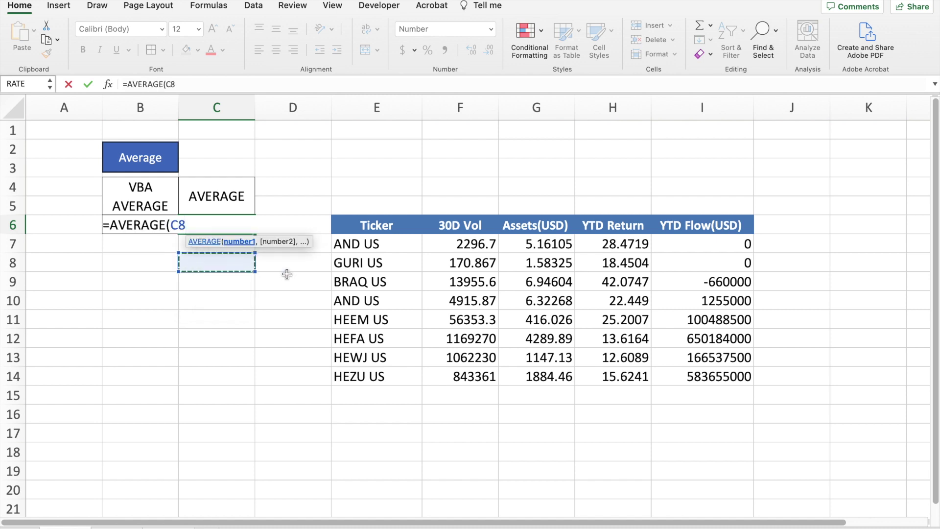
{"action": "left_click_drag", "start_coordinate": [457, 245], "coordinate": [470, 366]}
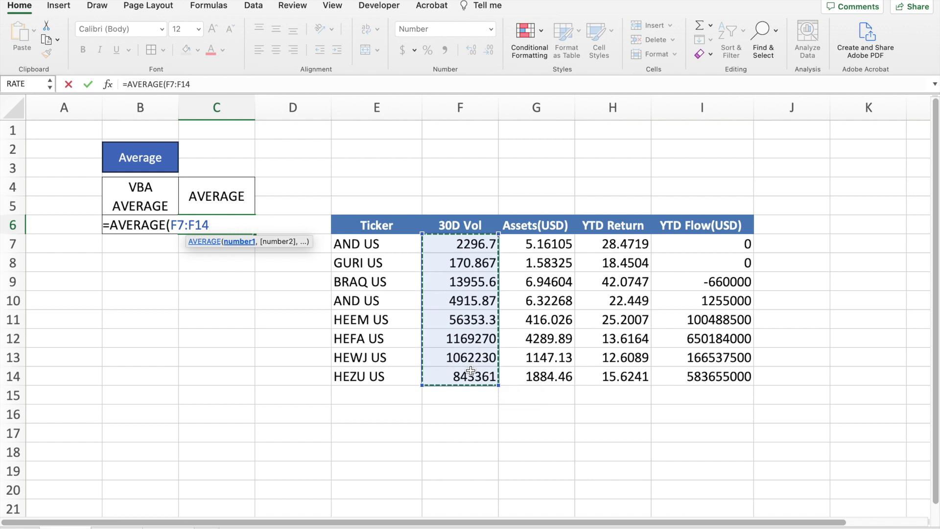
{"action": "type", "text": ")"}
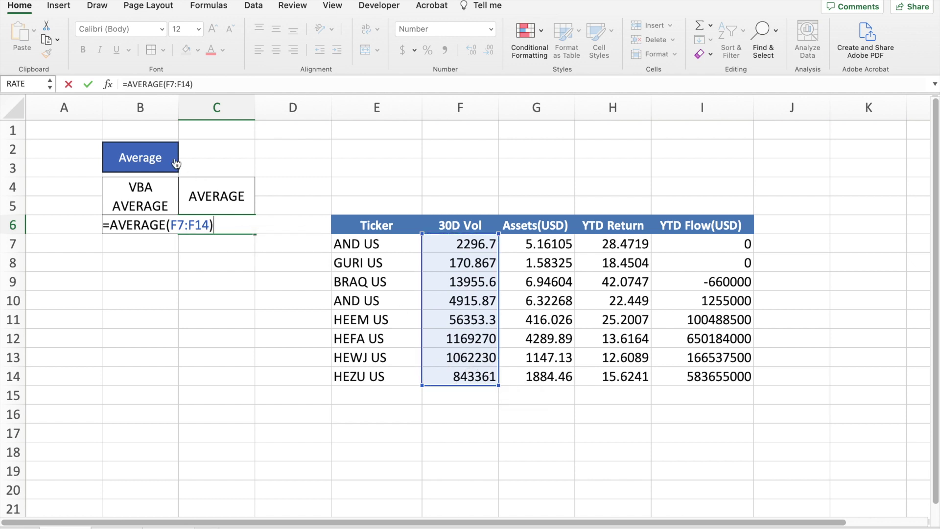
{"action": "left_click", "coordinate": [88, 85]}
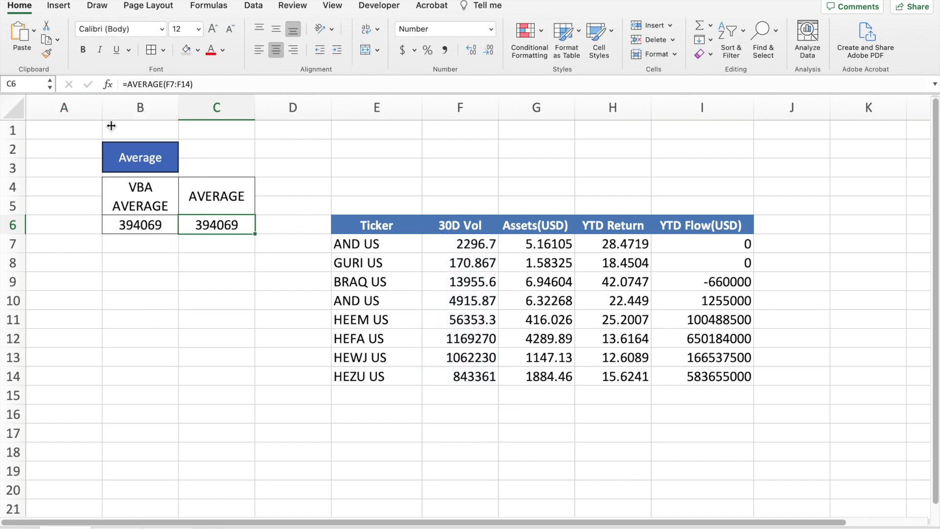
{"action": "left_click", "coordinate": [223, 289]}
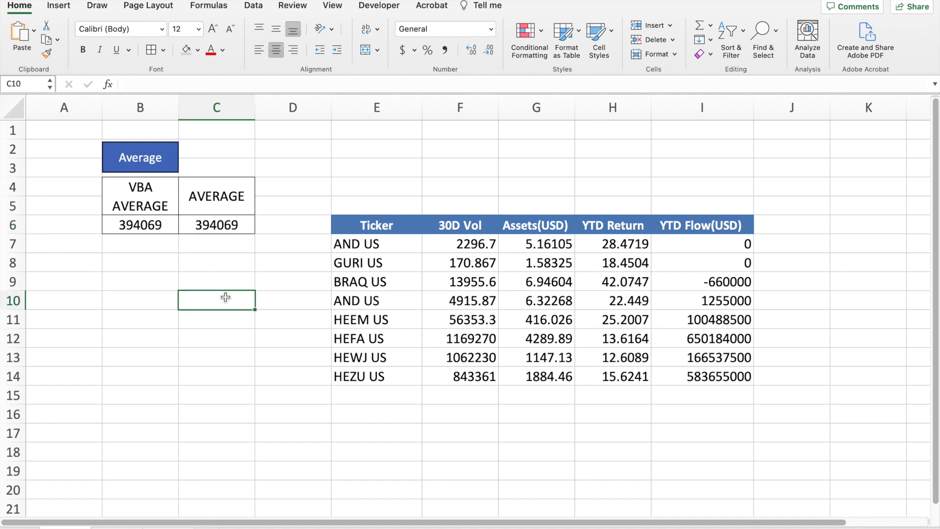